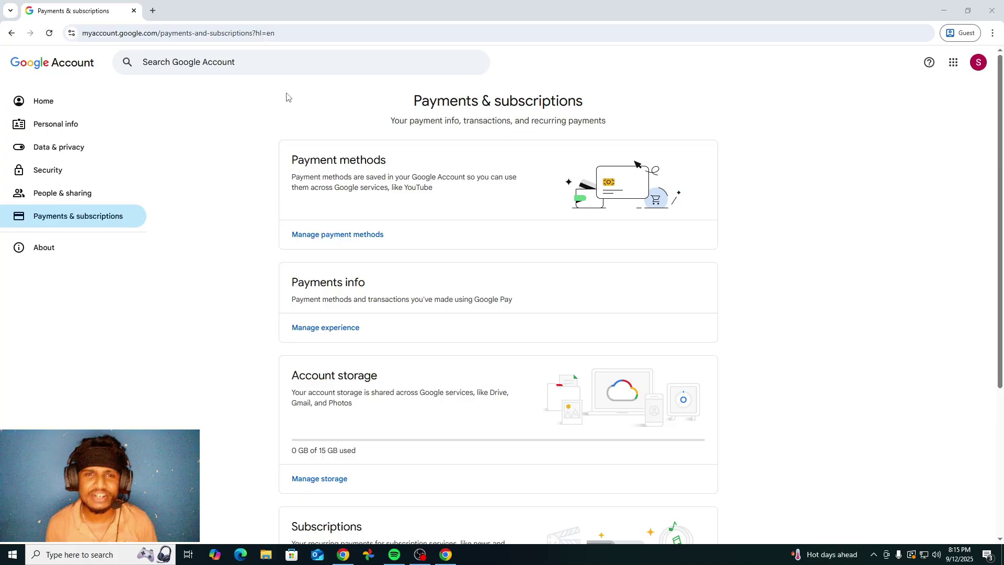
# Step: Go to the Google Account home page showing the privacy and security welcome cards
pyautogui.click(77, 67)
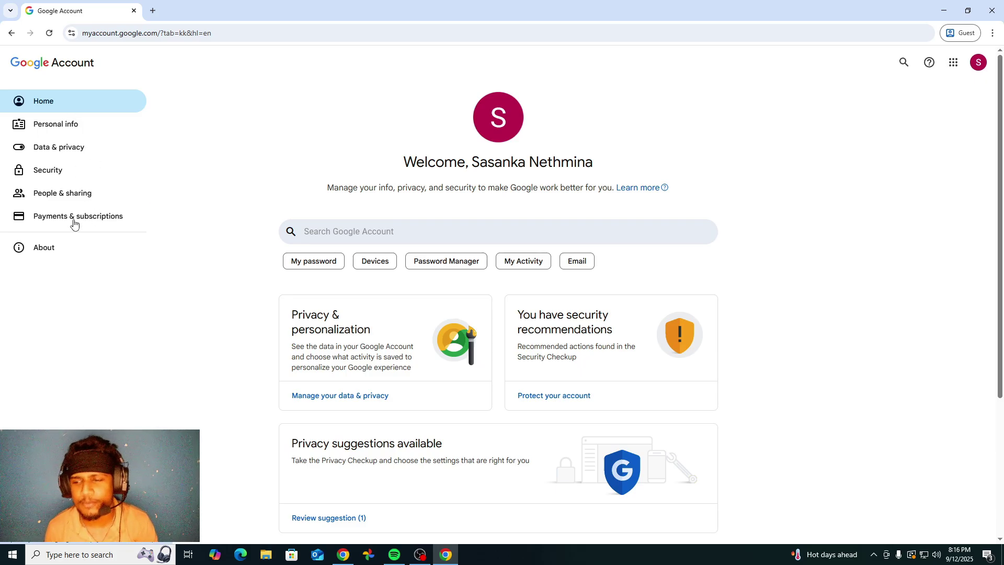
# Step: Open Payments & subscriptions and launch Manage payment methods in a new tab
pyautogui.click(90, 209)
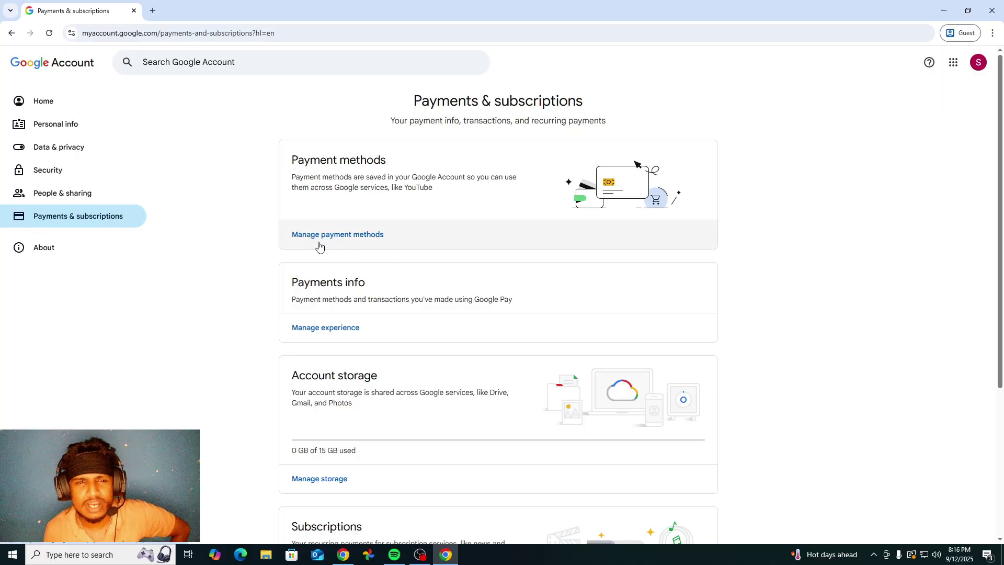
pyautogui.scroll(-2, 382, 241)
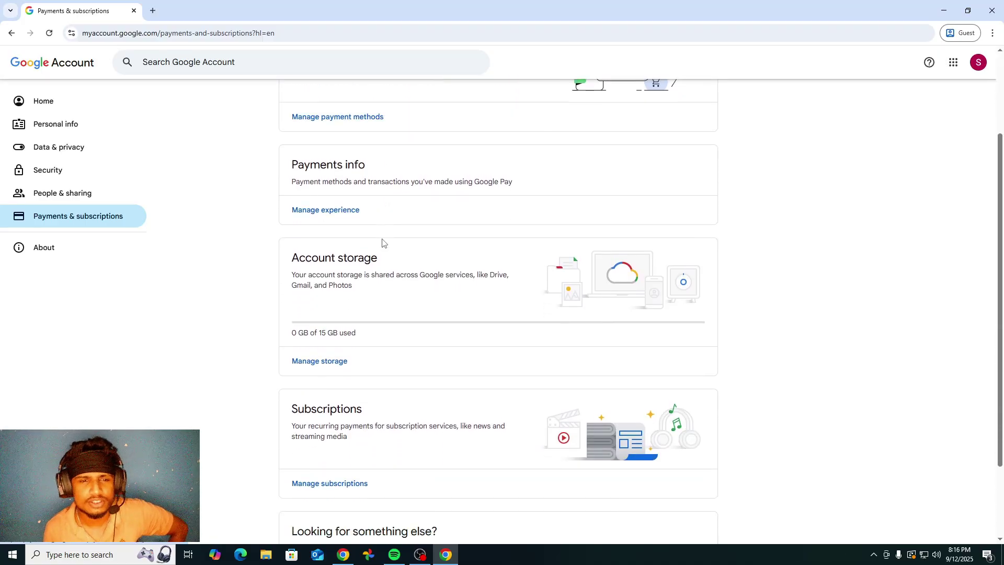
pyautogui.scroll(3, 370, 238)
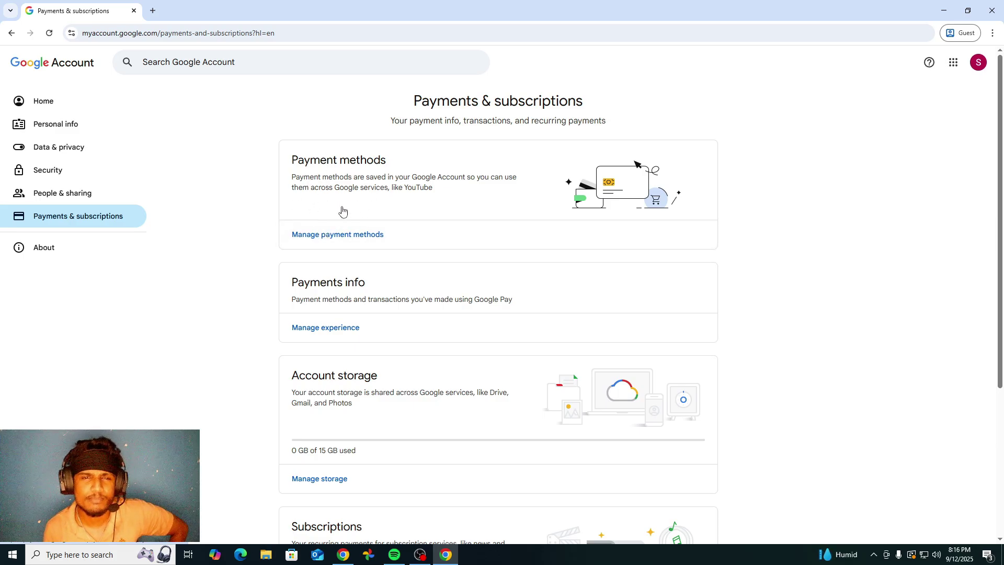
pyautogui.rightClick(359, 238)
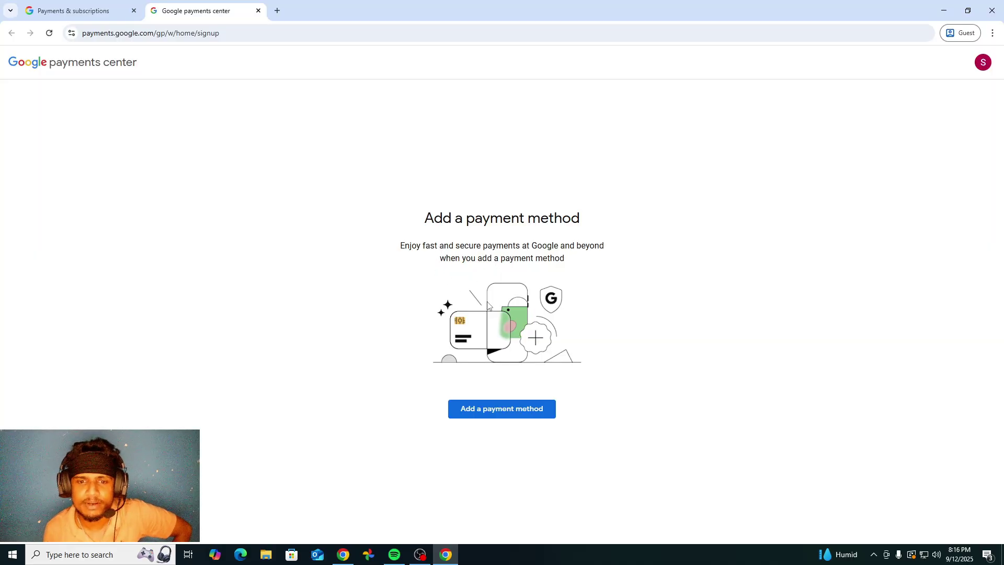
pyautogui.click(523, 416)
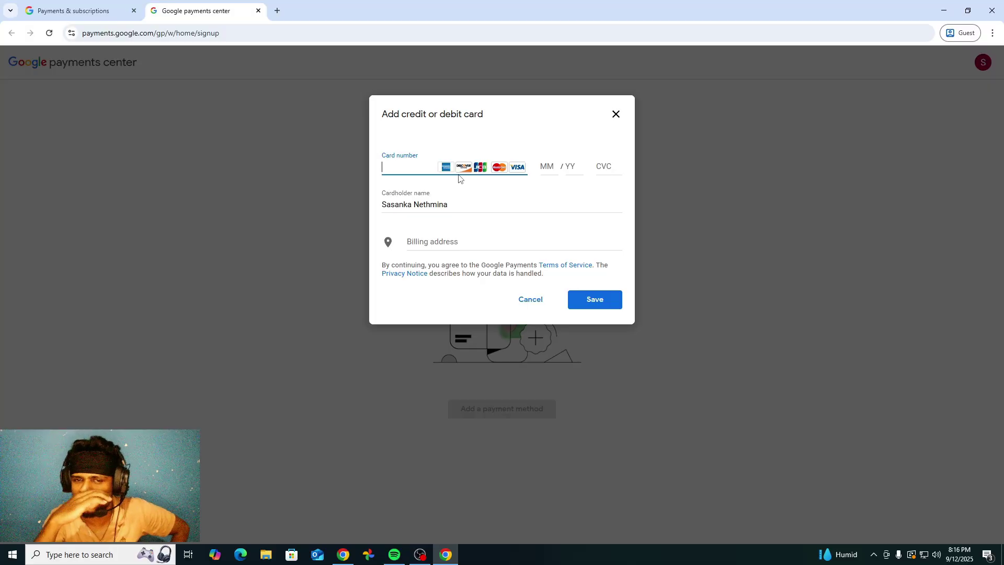
pyautogui.click(548, 167)
pyautogui.click(571, 167)
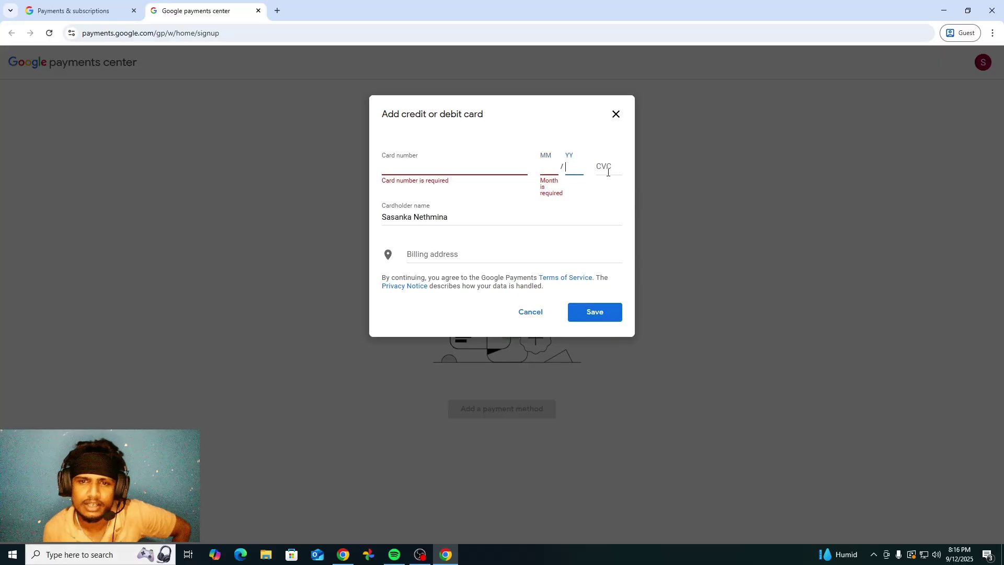
pyautogui.click(424, 168)
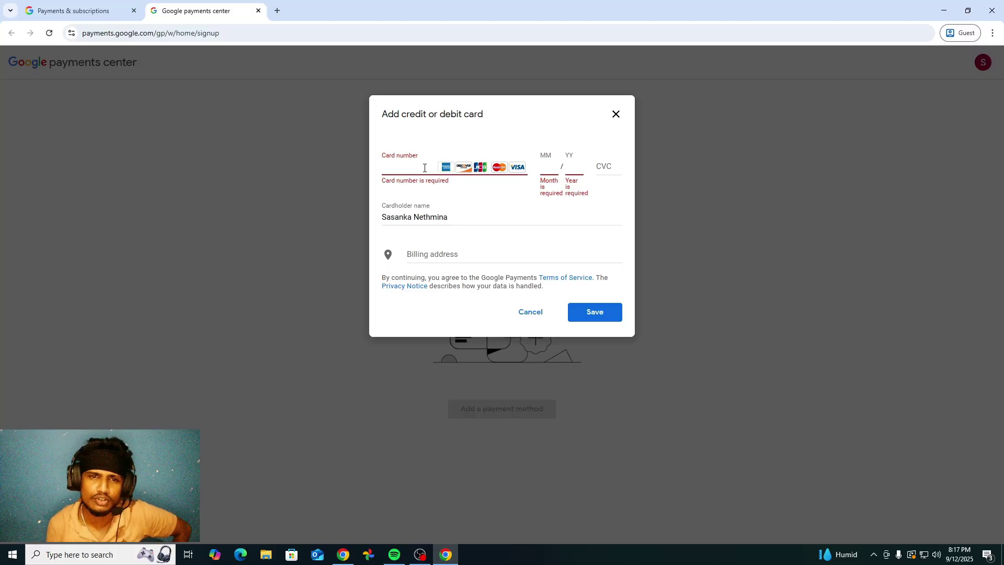
pyautogui.click(548, 167)
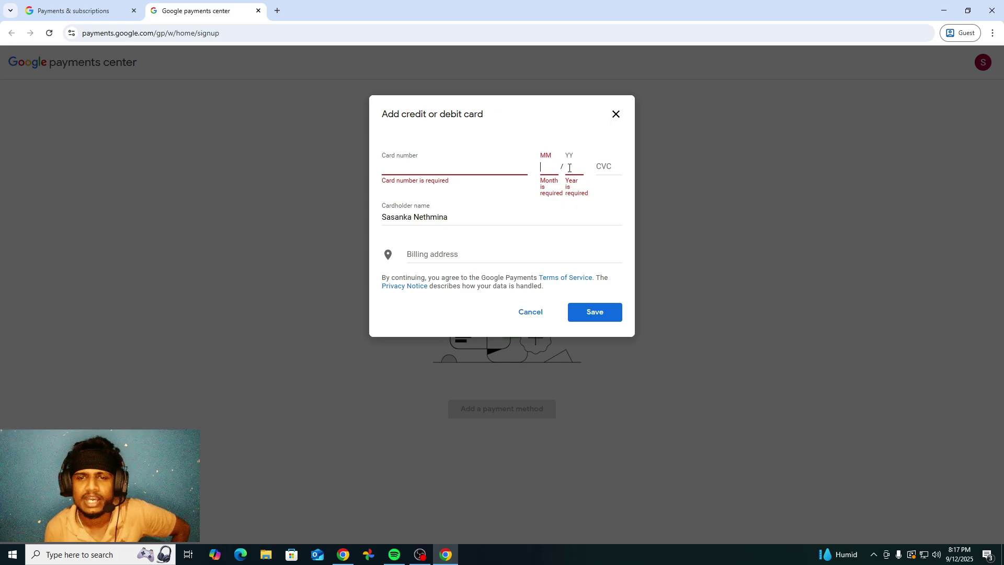
pyautogui.click(603, 171)
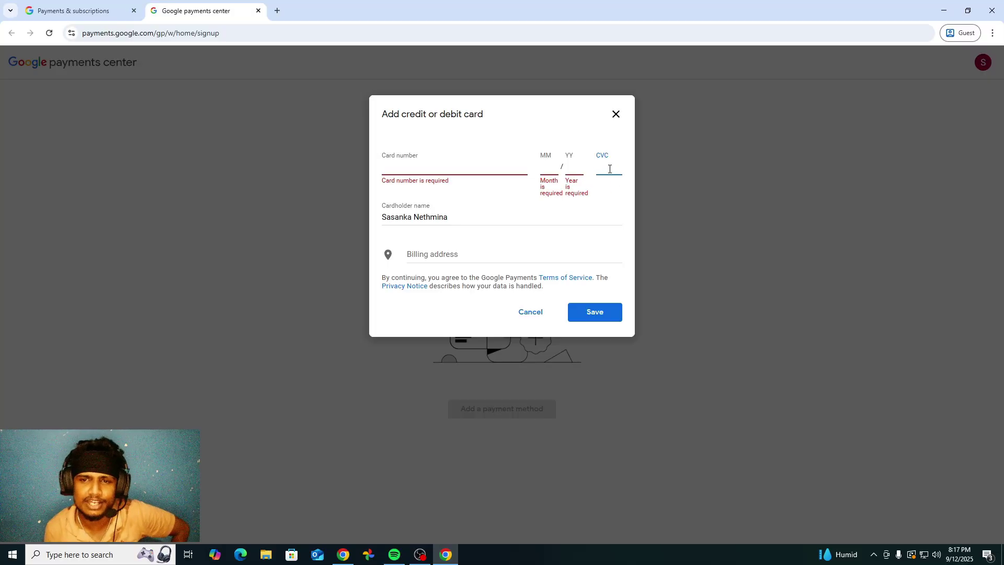
pyautogui.click(441, 257)
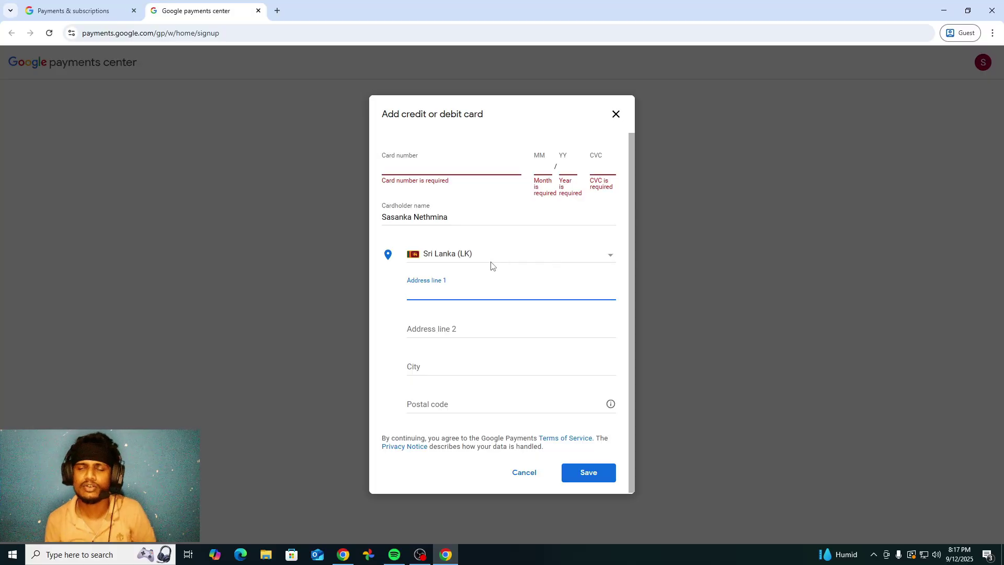
pyautogui.click(612, 116)
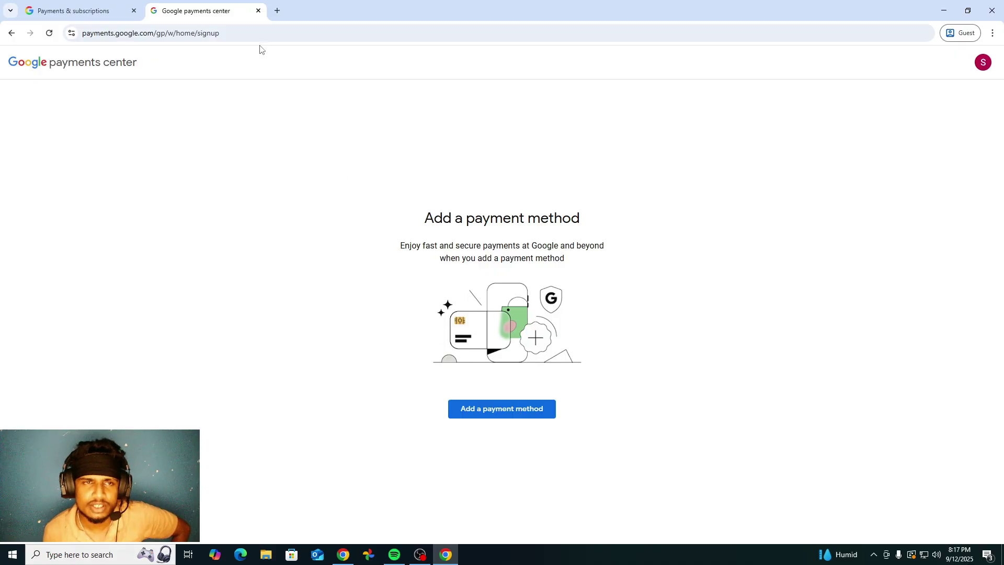
# Step: Close the payments center tab and open the Manage your Google Pay experience page
pyautogui.click(258, 10)
pyautogui.scroll(-1, 416, 269)
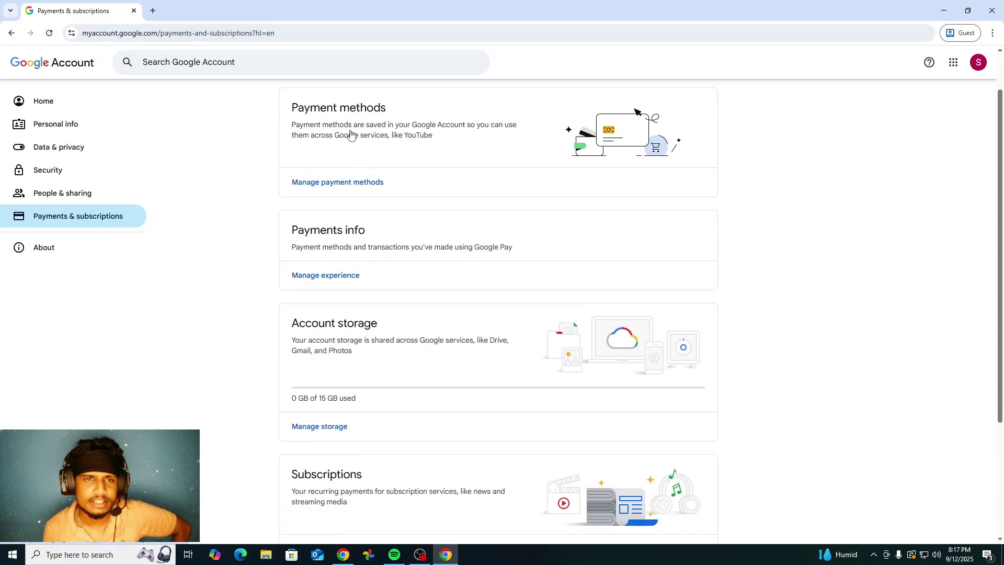
pyautogui.click(348, 275)
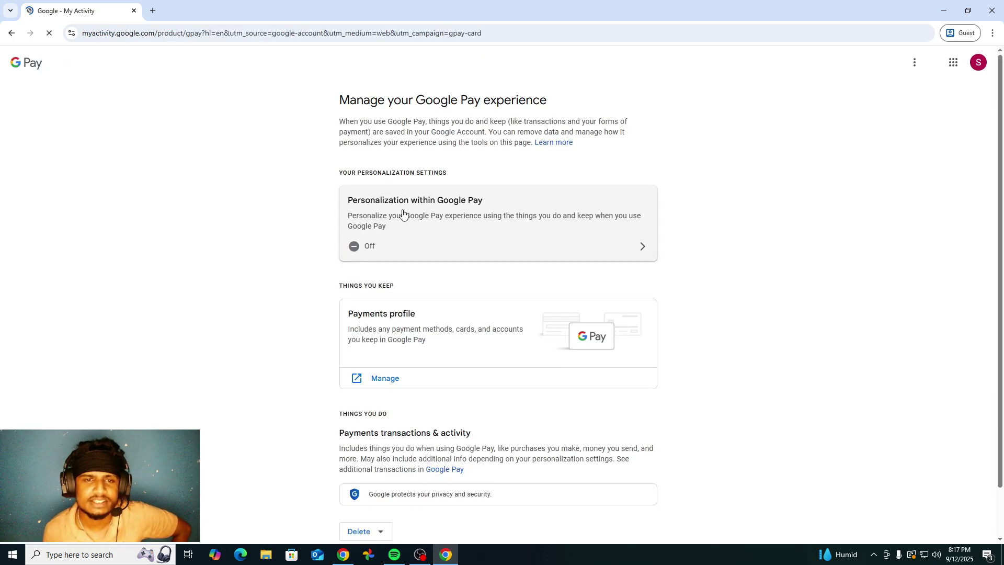
pyautogui.scroll(-1, 402, 214)
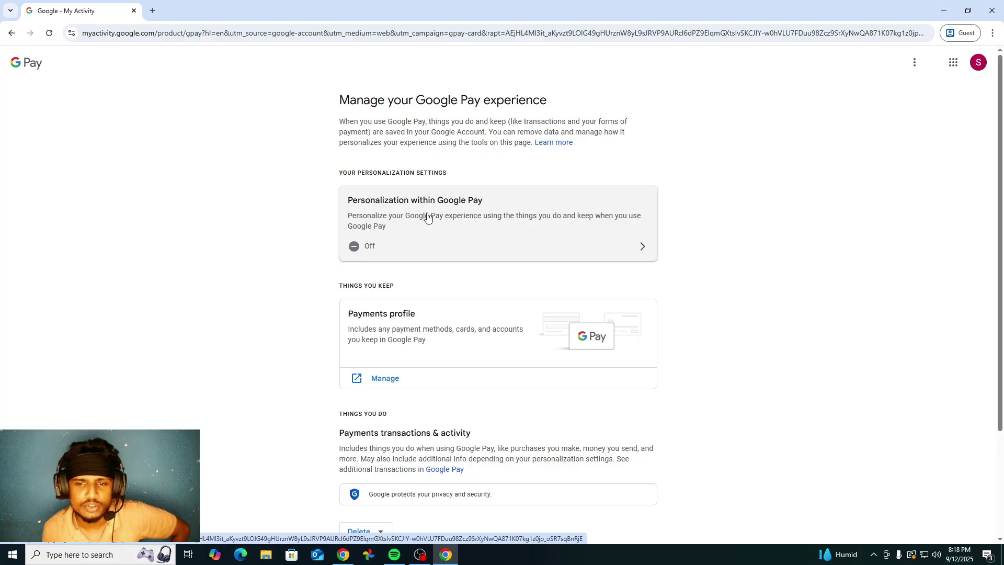
# Step: Open the Google Pay payments profile in a second tab, then return to the experience page
pyautogui.click(385, 379)
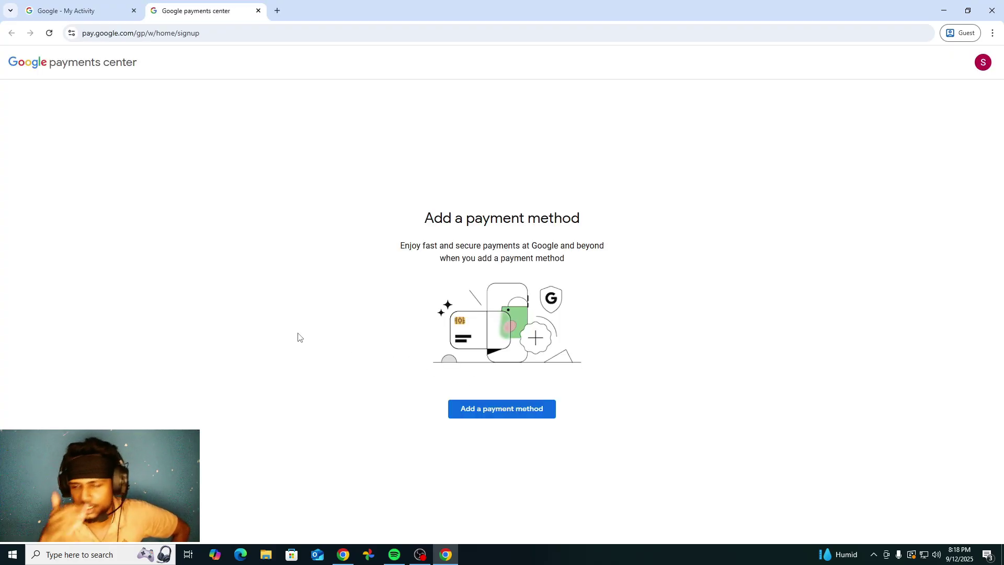
pyautogui.click(96, 9)
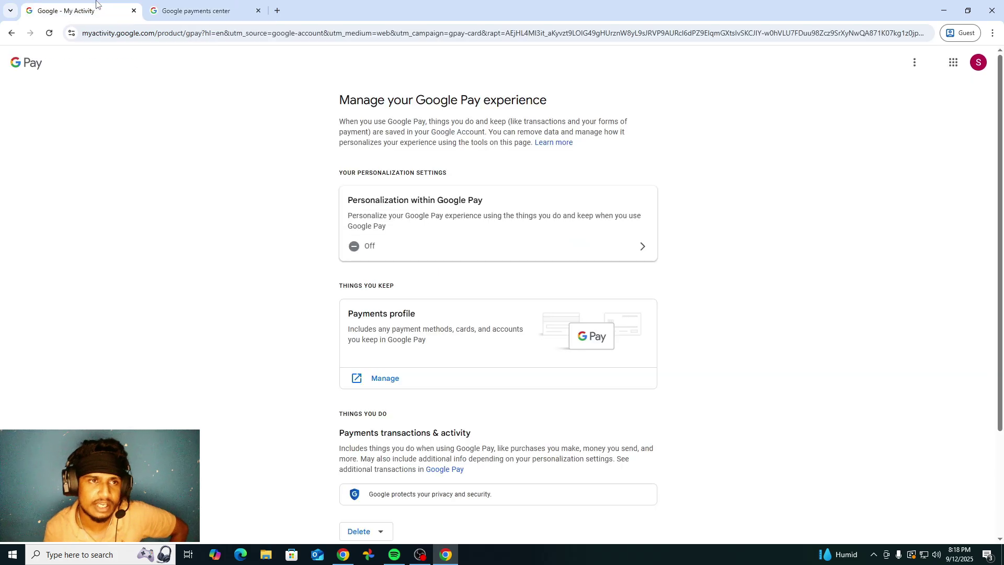
pyautogui.scroll(-3, 431, 173)
pyautogui.scroll(3, 415, 166)
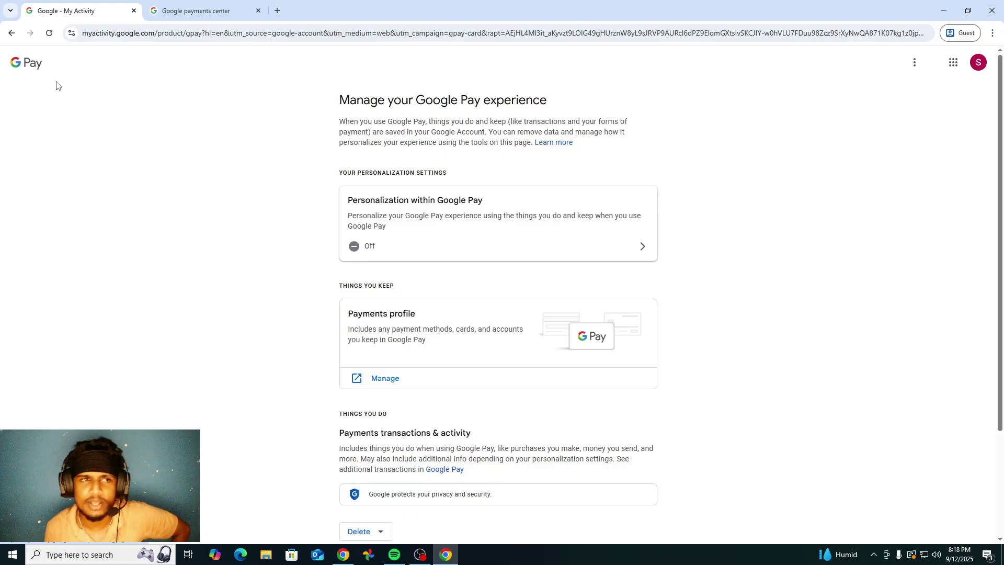
# Step: Confirm the Subscriptions page lists no subscriptions, then return to Payments & subscriptions
pyautogui.click(11, 33)
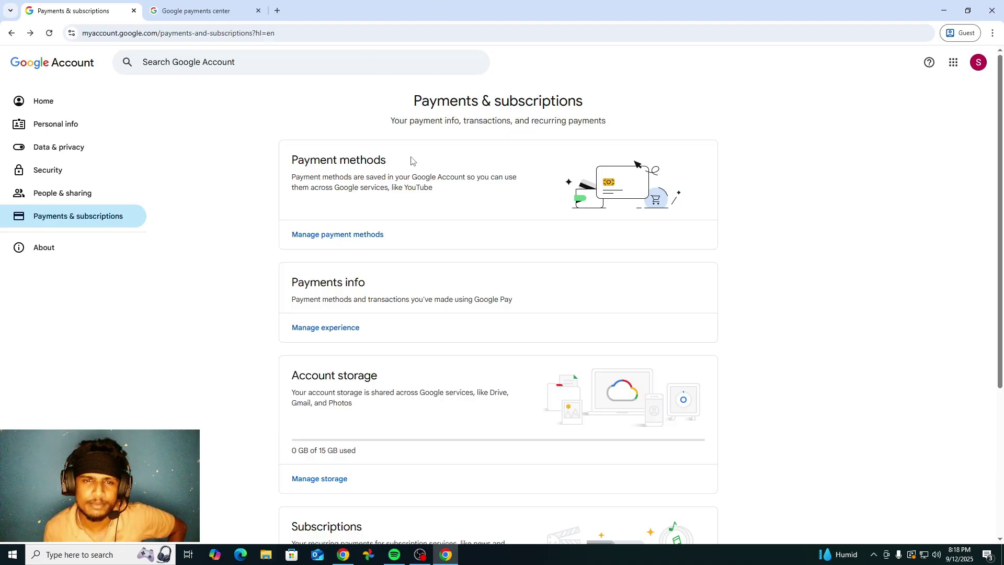
pyautogui.scroll(-4, 379, 302)
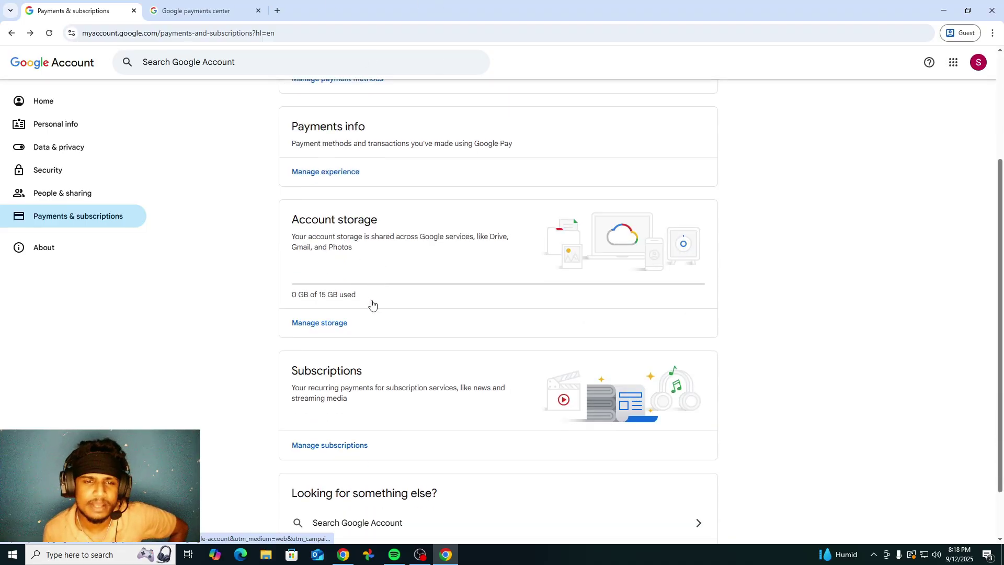
pyautogui.scroll(-1, 381, 224)
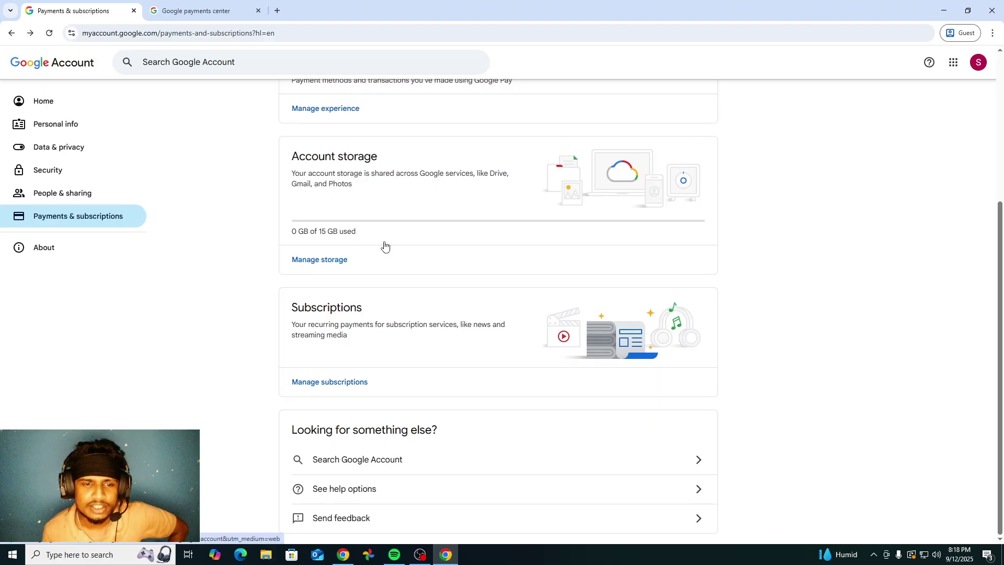
pyautogui.click(359, 394)
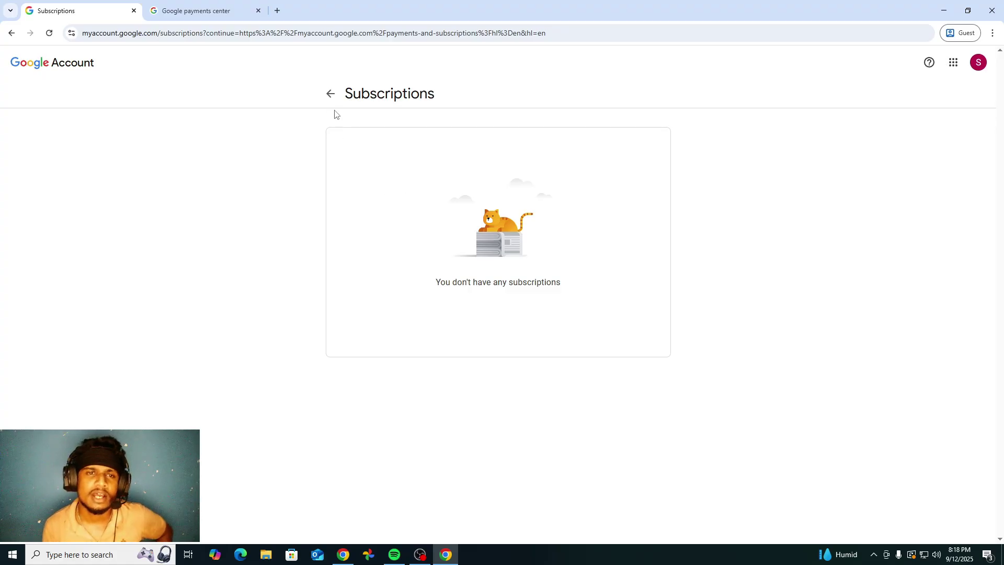
pyautogui.click(331, 94)
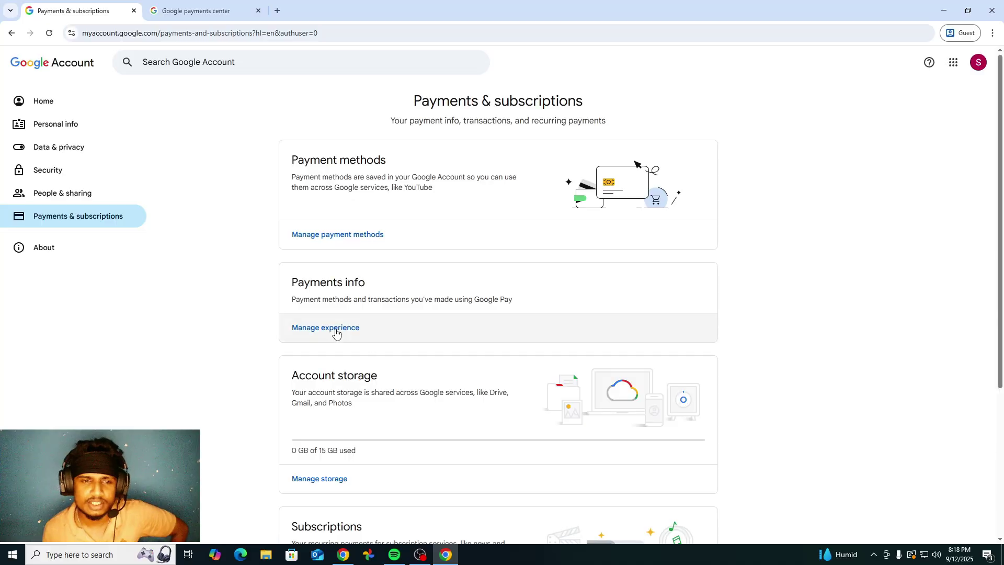
# Step: Dismiss the Google apps panel and open Manage storage under Account storage
pyautogui.scroll(-1, 335, 382)
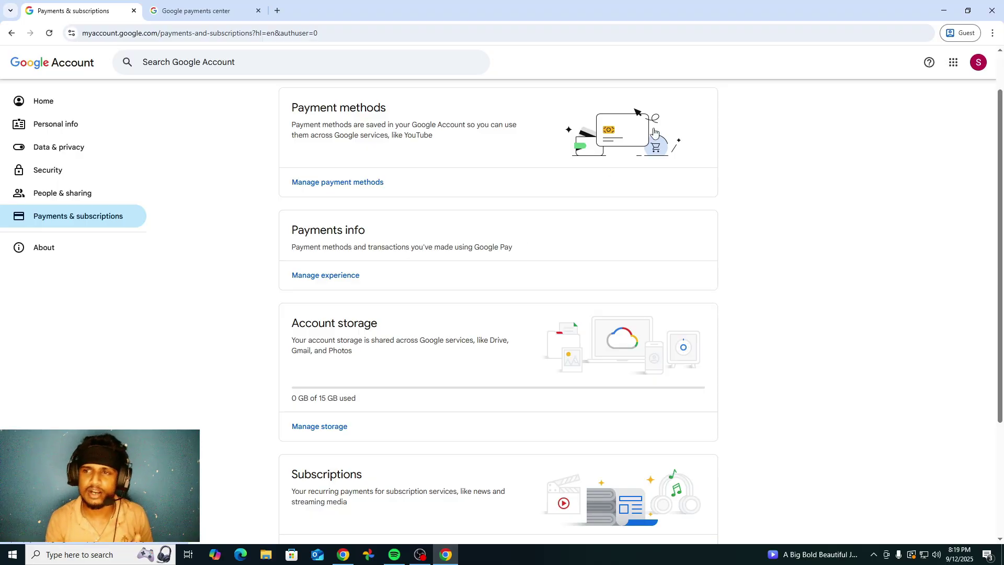
pyautogui.click(954, 62)
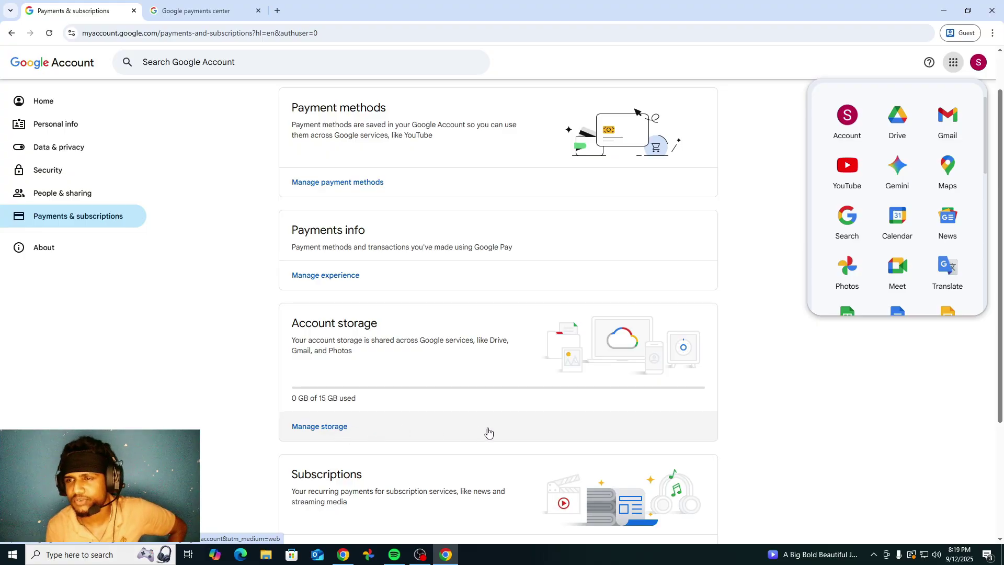
pyautogui.click(328, 428)
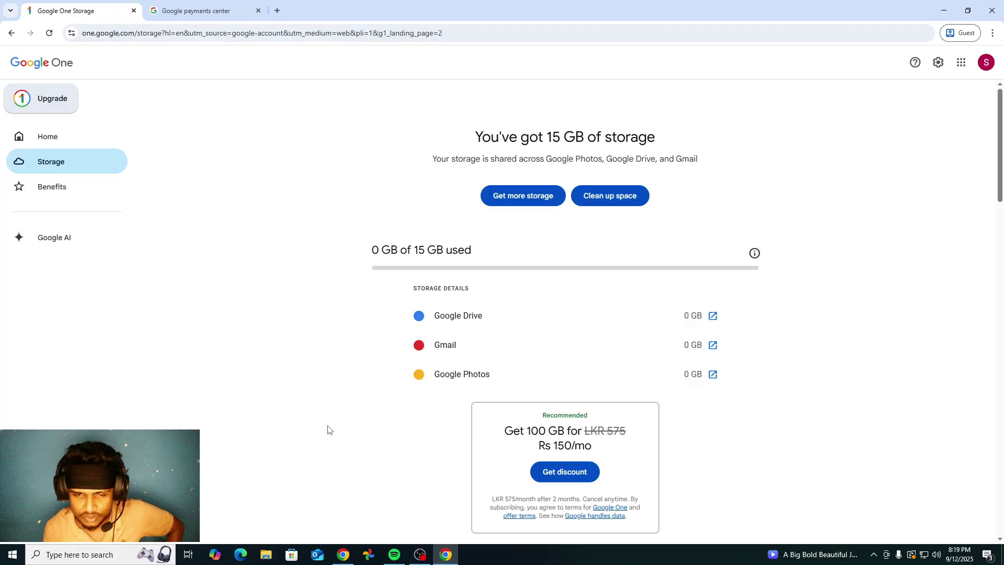
# Step: Review the 0 GB of 15 GB storage breakdown, then go to Get more storage
pyautogui.scroll(-3, 544, 407)
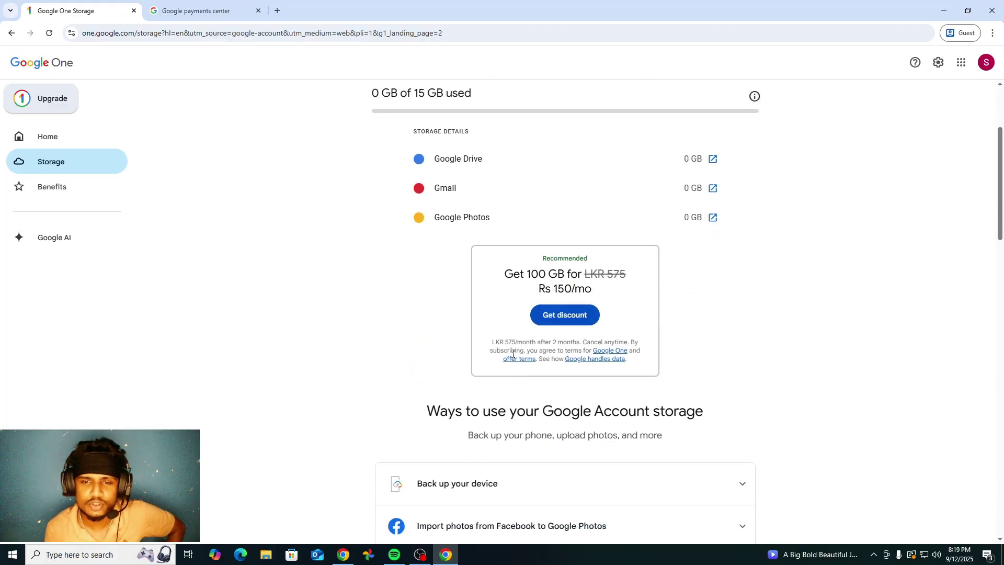
pyautogui.scroll(-3, 487, 309)
pyautogui.scroll(4, 511, 343)
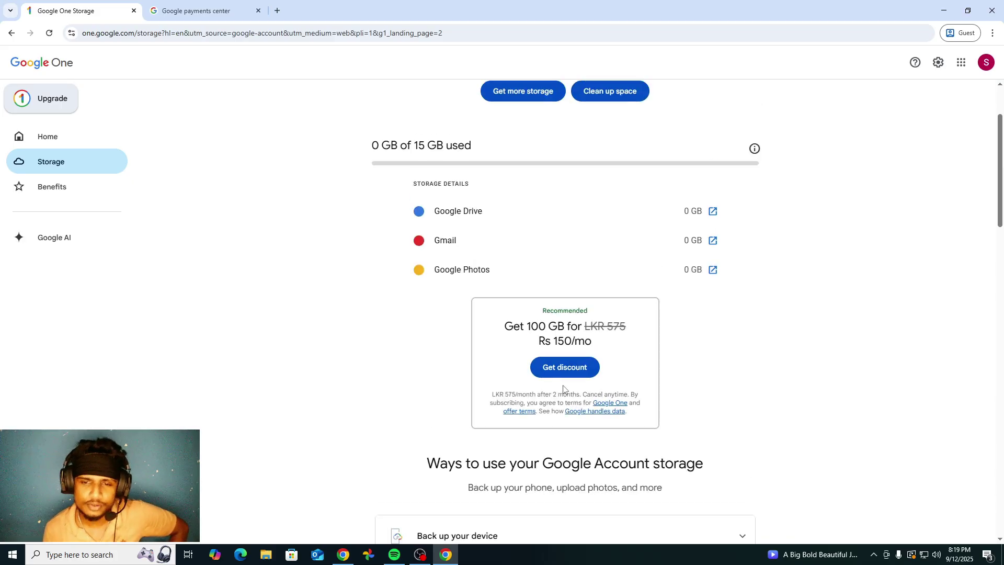
pyautogui.scroll(2, 531, 361)
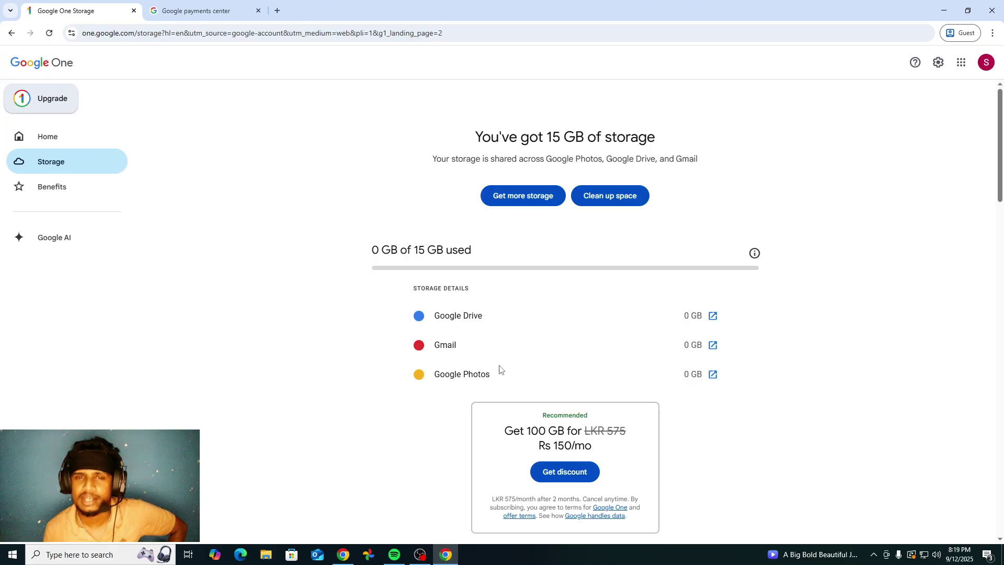
pyautogui.click(518, 197)
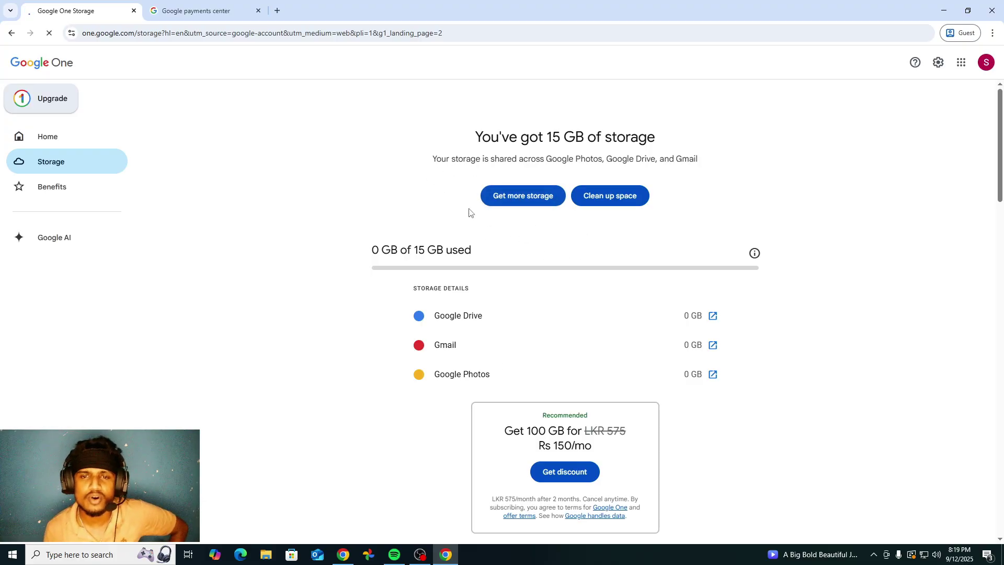
# Step: Duplicate the Google One plans tab and drag the copy into place
pyautogui.scroll(-1, 528, 245)
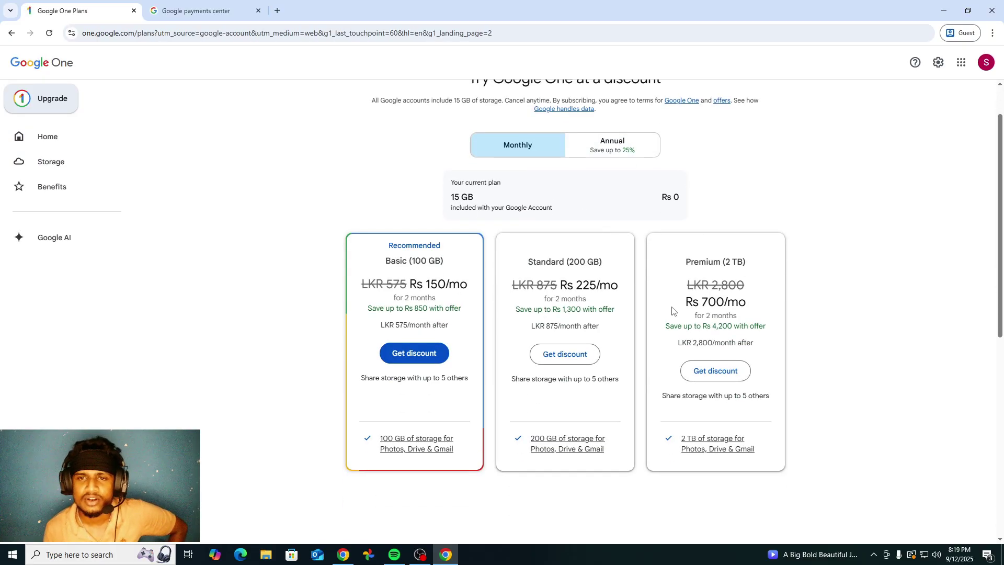
pyautogui.scroll(1, 673, 311)
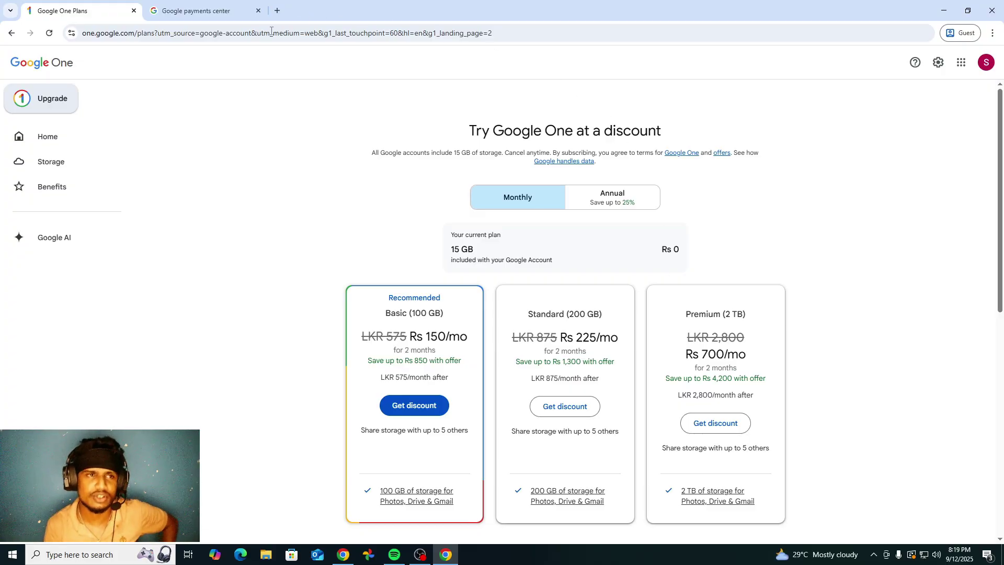
pyautogui.rightClick(89, 9)
pyautogui.click(130, 81)
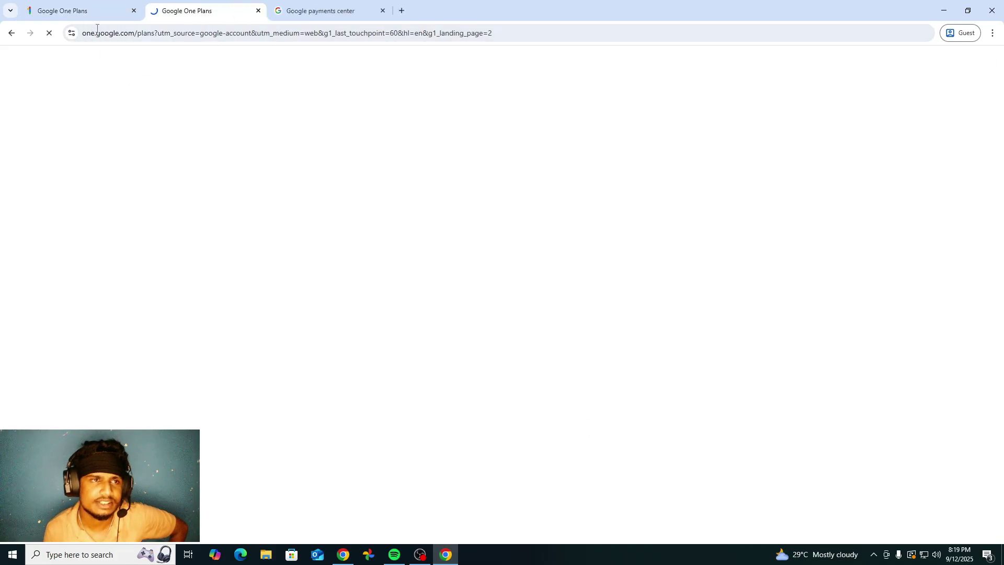
pyautogui.moveTo(168, 12); pyautogui.dragTo(84, 10)
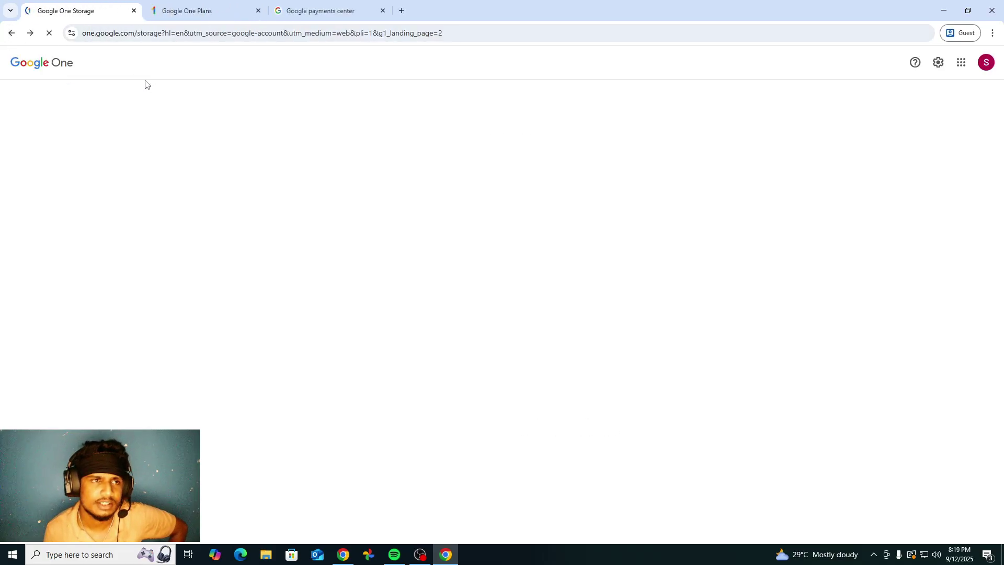
# Step: Check Manage subscriptions again, finding none, and return to Payments & subscriptions
pyautogui.click(12, 33)
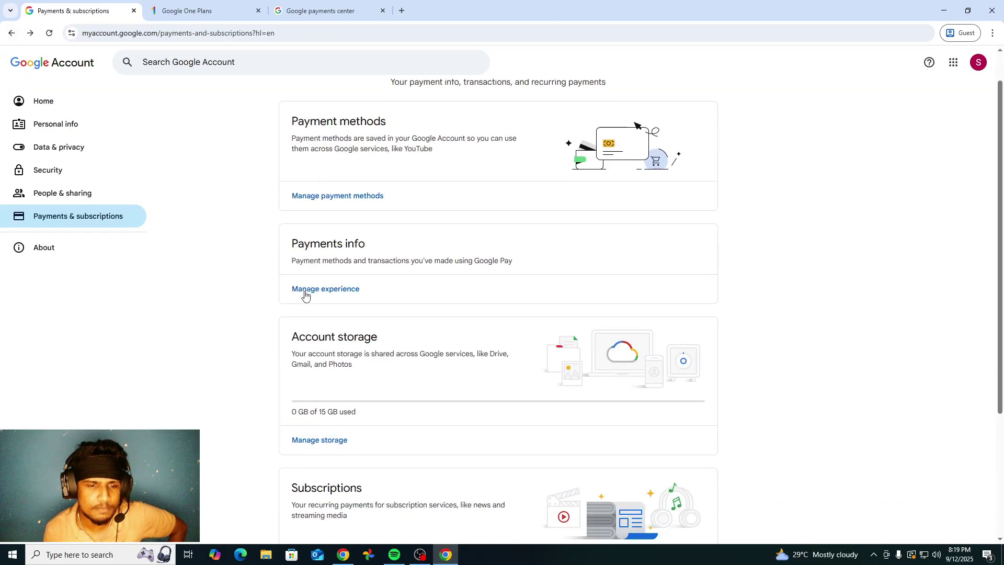
pyautogui.scroll(-4, 335, 324)
pyautogui.click(376, 393)
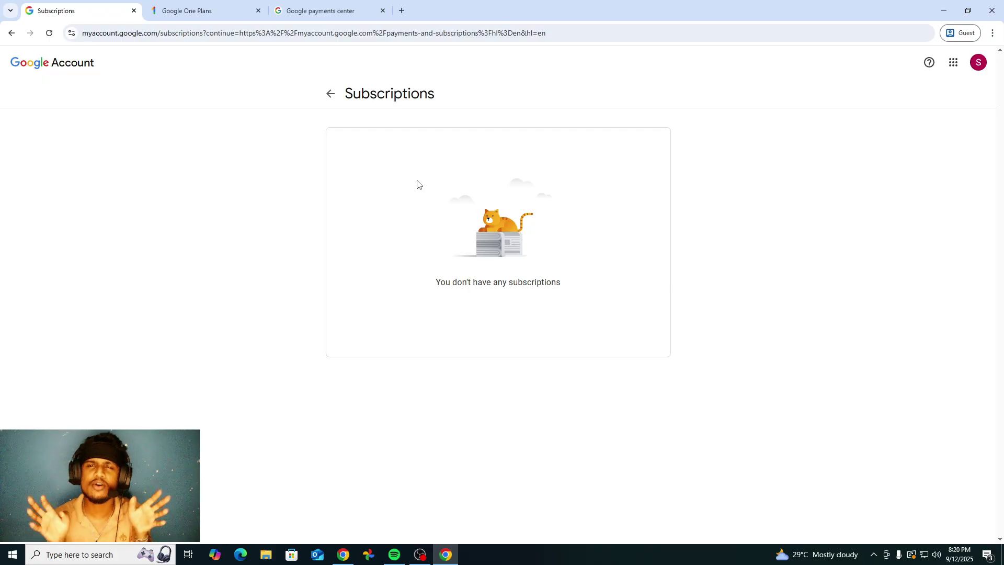
pyautogui.click(330, 94)
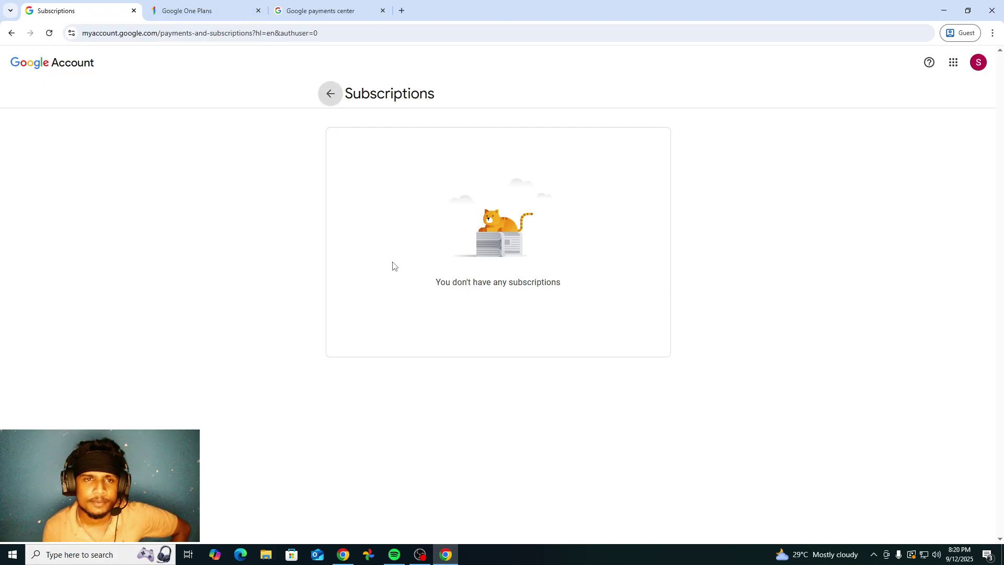
# Step: Scroll through the Payments & subscriptions sections, then switch to the Google One plans tab
pyautogui.scroll(-1, 464, 309)
pyautogui.scroll(1, 463, 309)
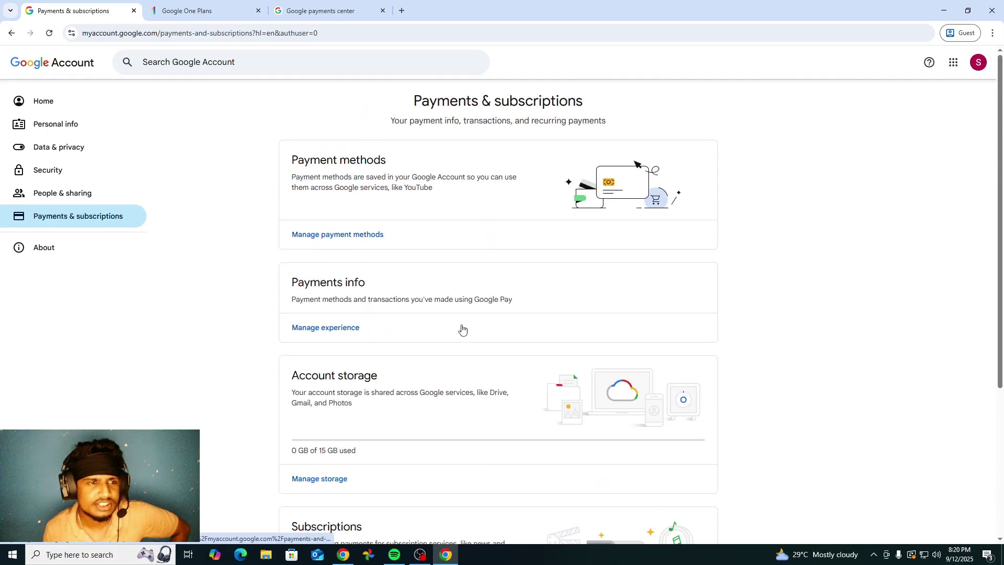
pyautogui.scroll(-4, 463, 328)
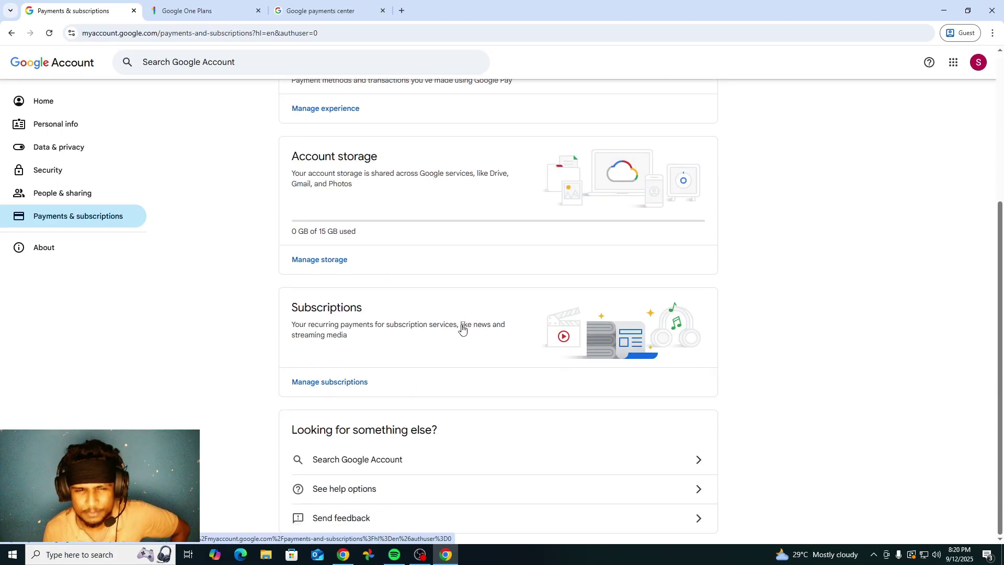
pyautogui.scroll(4, 452, 339)
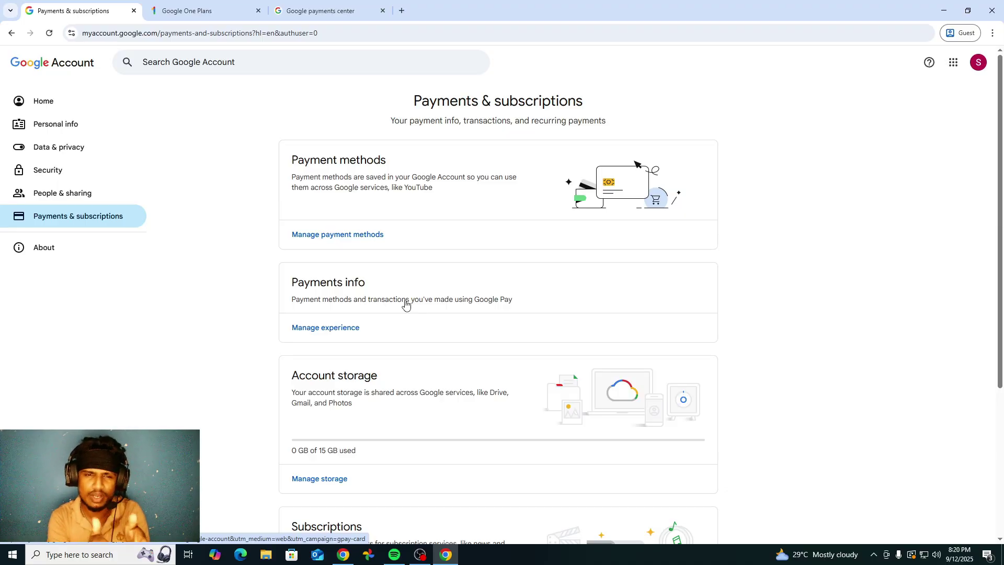
pyautogui.scroll(-4, 405, 304)
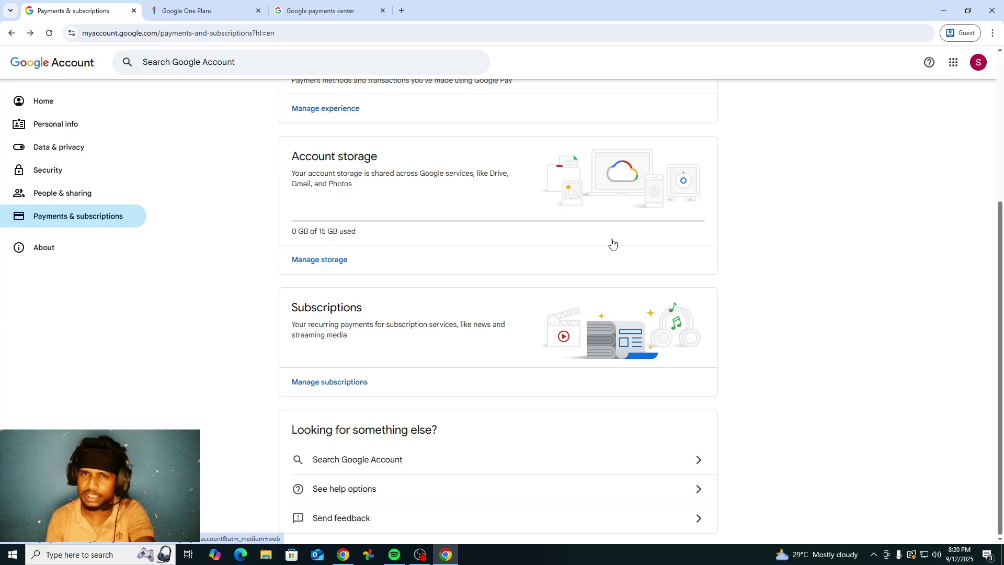
pyautogui.scroll(4, 601, 254)
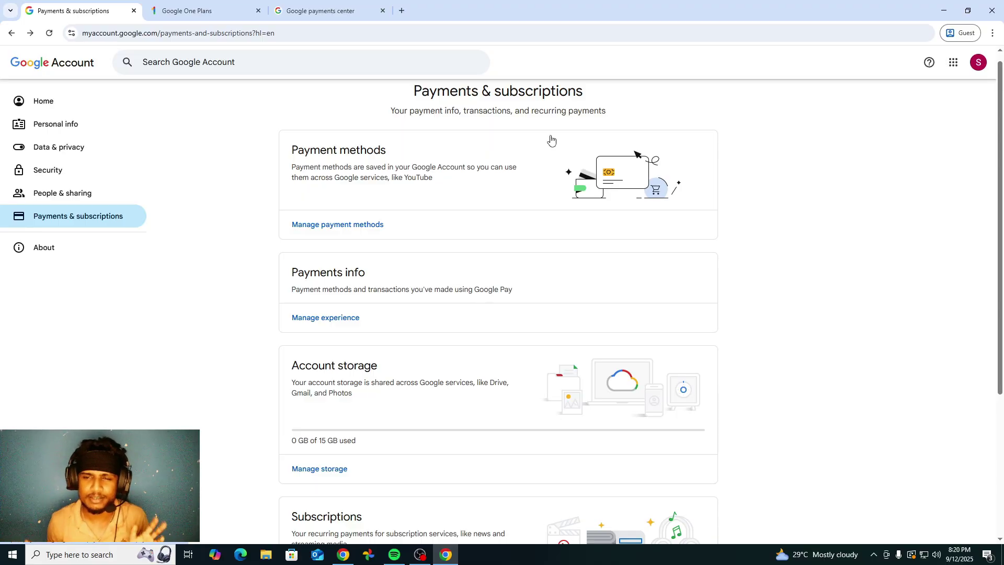
pyautogui.hotkey('ctrl', 'Tab')
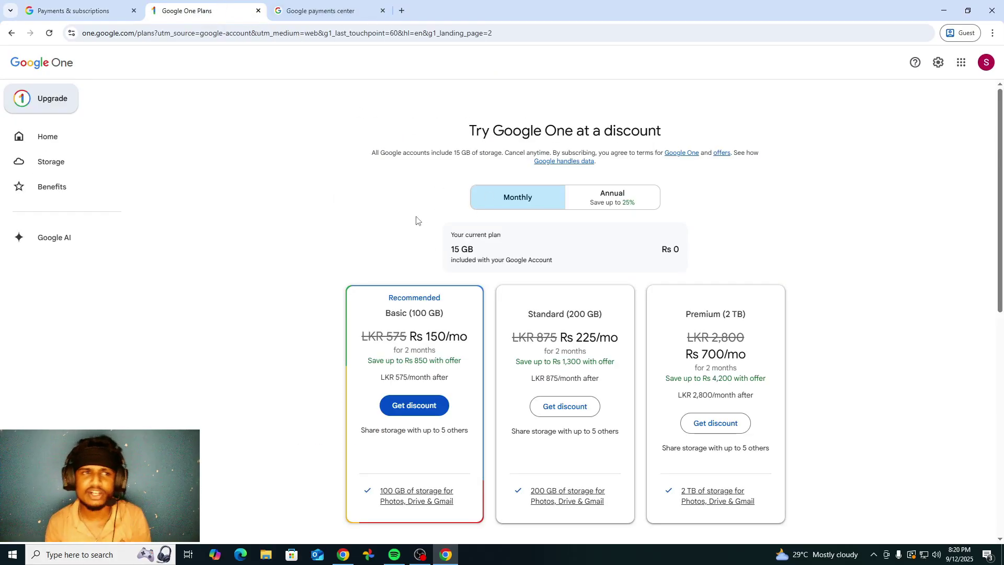
# Step: Compare the Basic 100 GB, Standard 200 GB and Premium 2 TB plans, then switch back to Payments & subscriptions
pyautogui.click(961, 62)
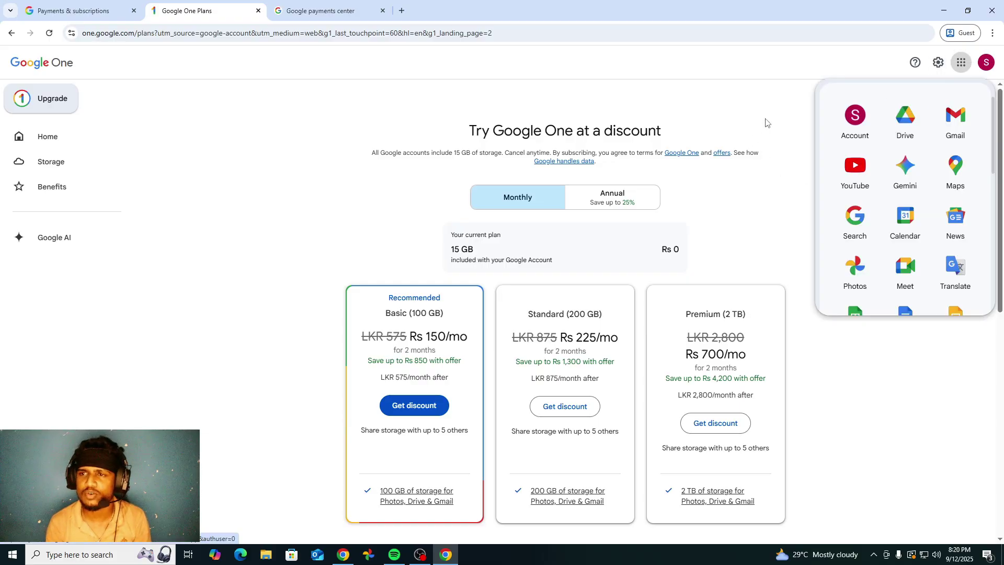
pyautogui.click(447, 214)
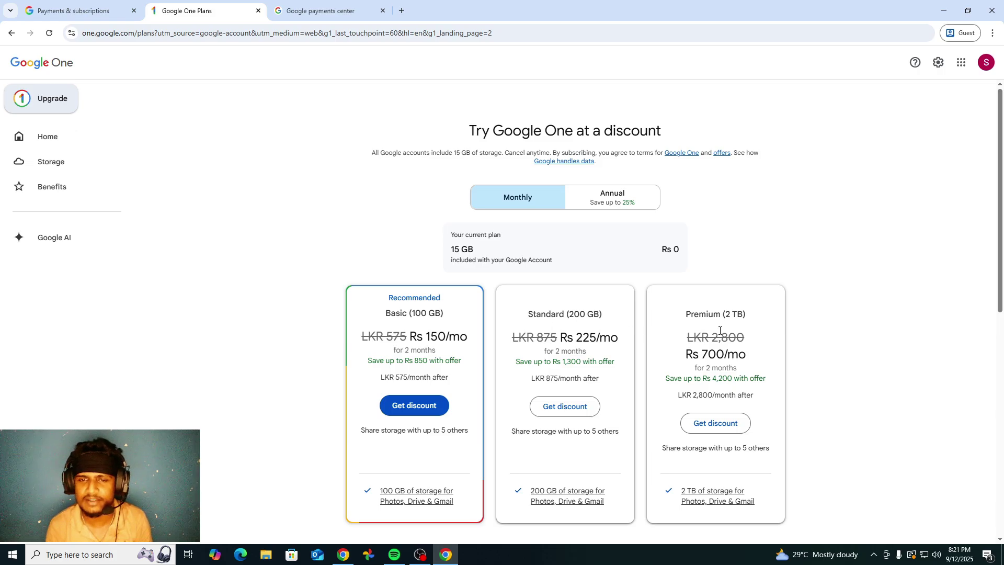
pyautogui.scroll(-4, 565, 378)
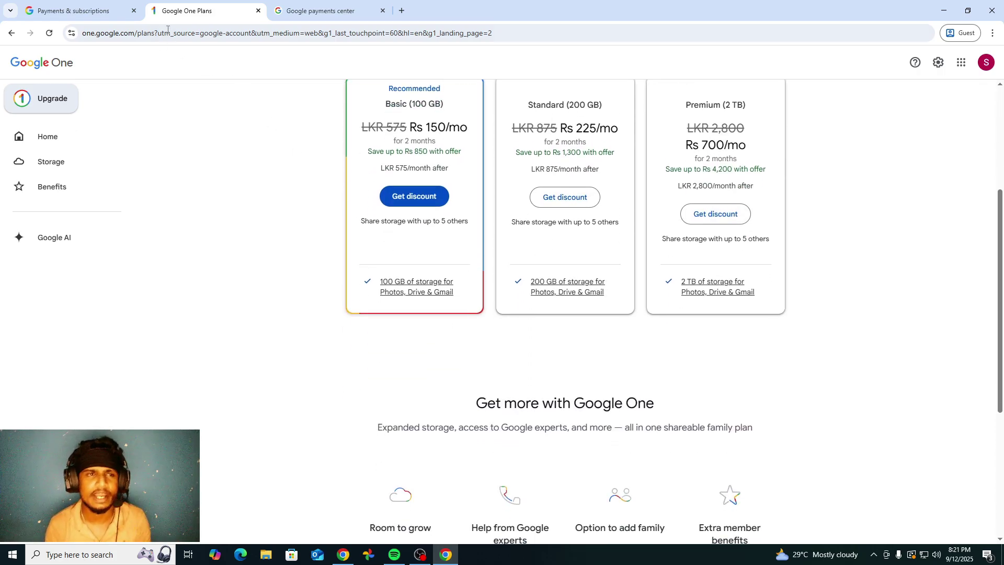
pyautogui.hotkey('ctrl', 'shift', 'Tab')
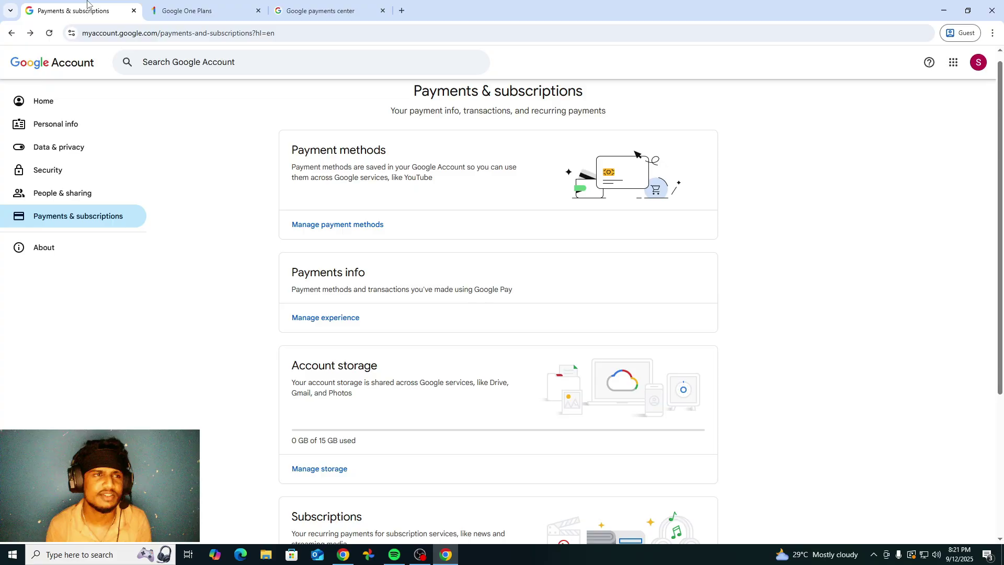
# Step: Close the Google One Plans and Google payments center tabs, keeping Payments & subscriptions open
pyautogui.click(260, 10)
pyautogui.click(260, 10)
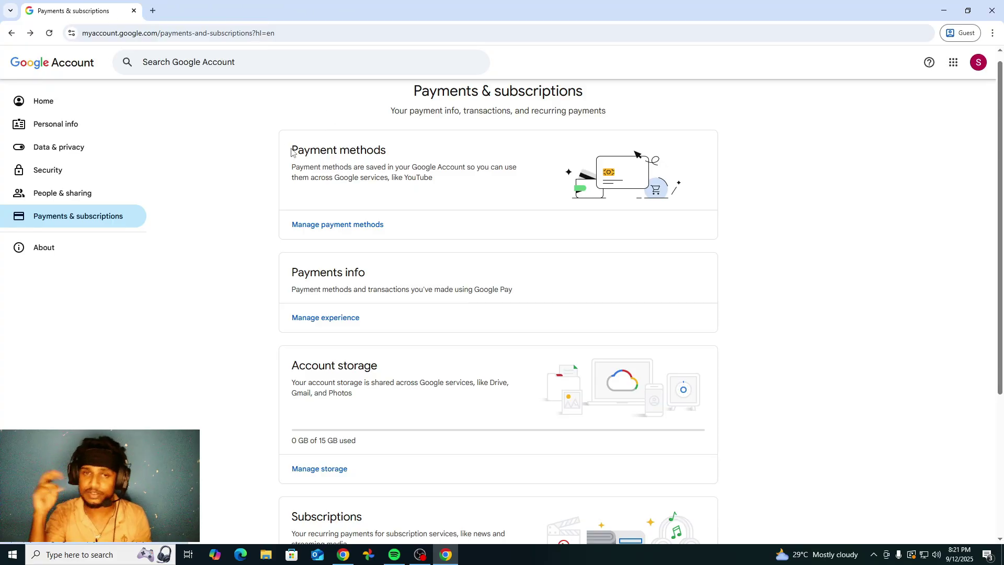